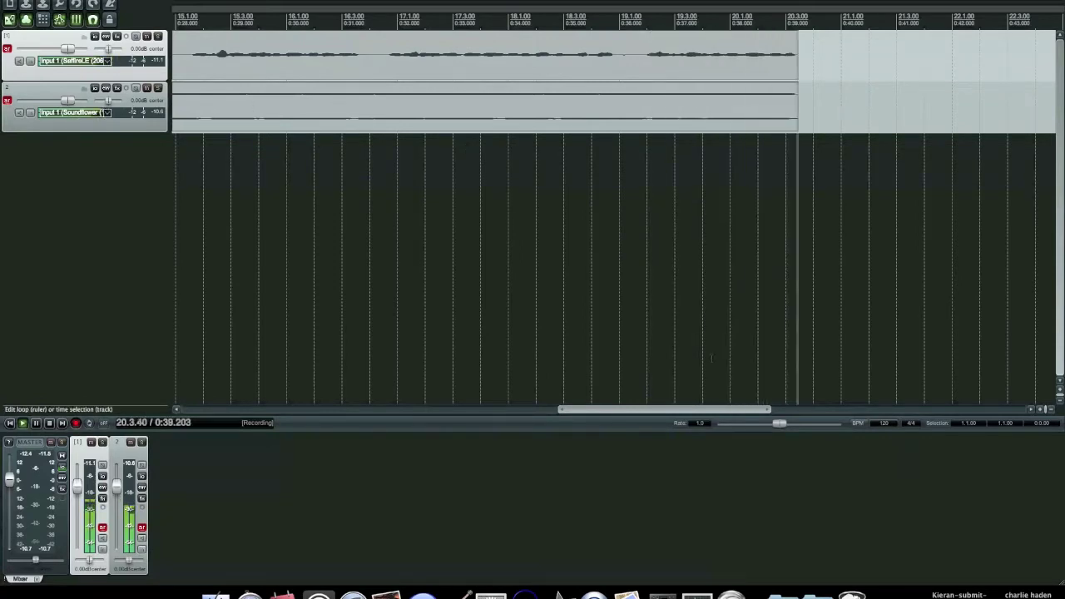
Confirm Maschine's audio device is Soundflower (16ch) with outputs mapped to Soundflower outs, then return to REAPER
{"action": "left_click", "coordinate": [491, 592]}
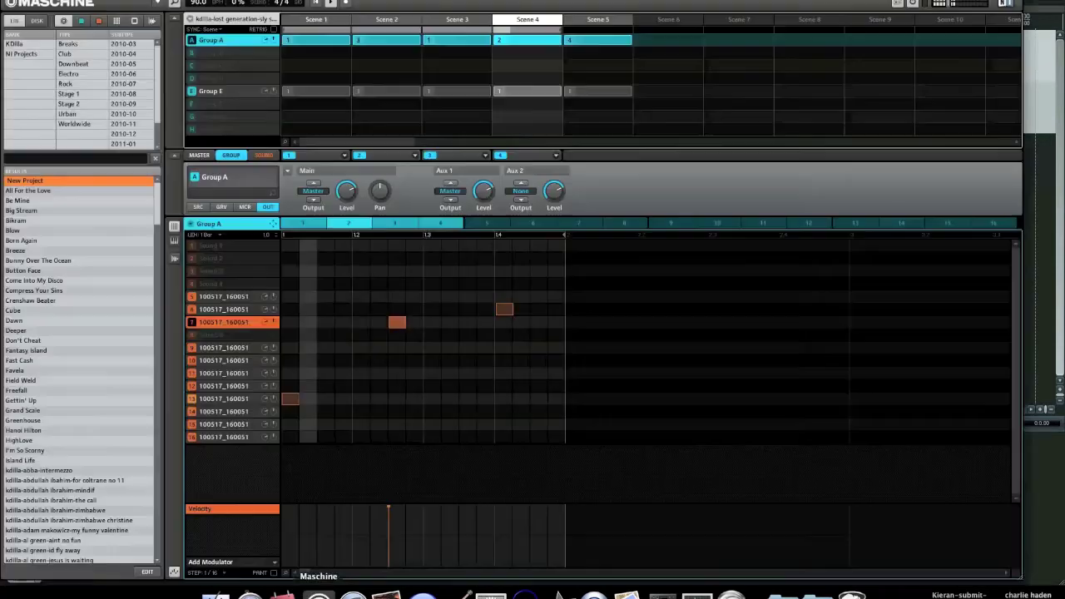
{"action": "left_click", "coordinate": [92, 3]}
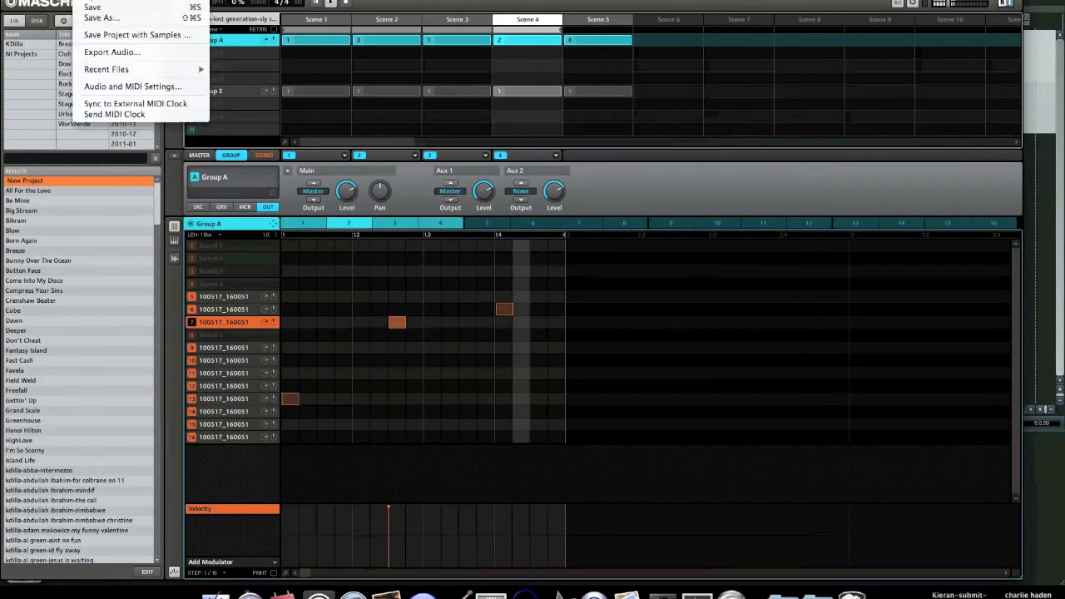
{"action": "left_click", "coordinate": [102, 88]}
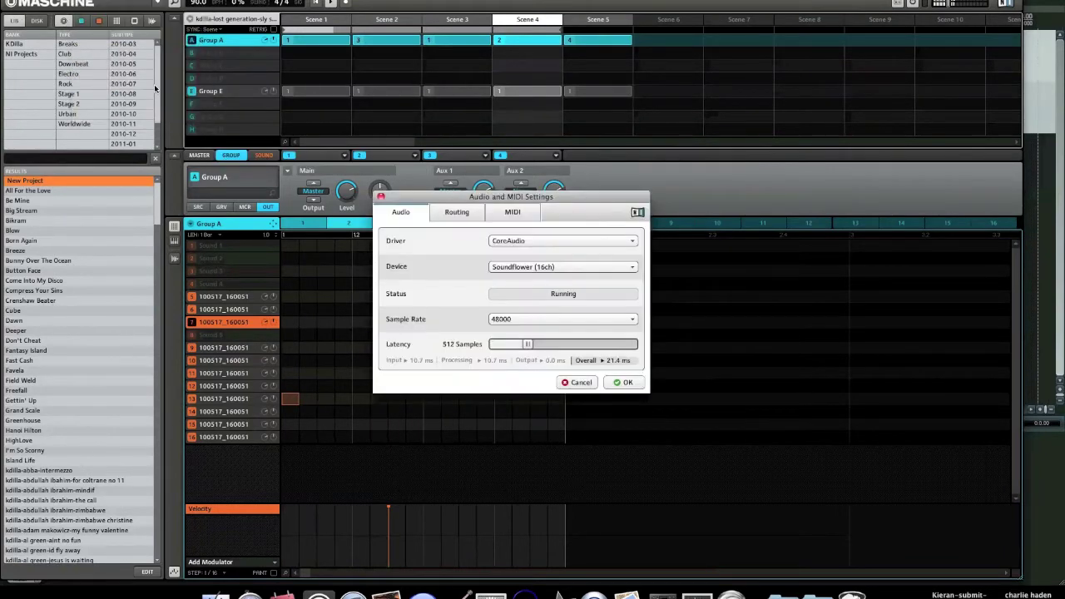
{"action": "left_click", "coordinate": [462, 214]}
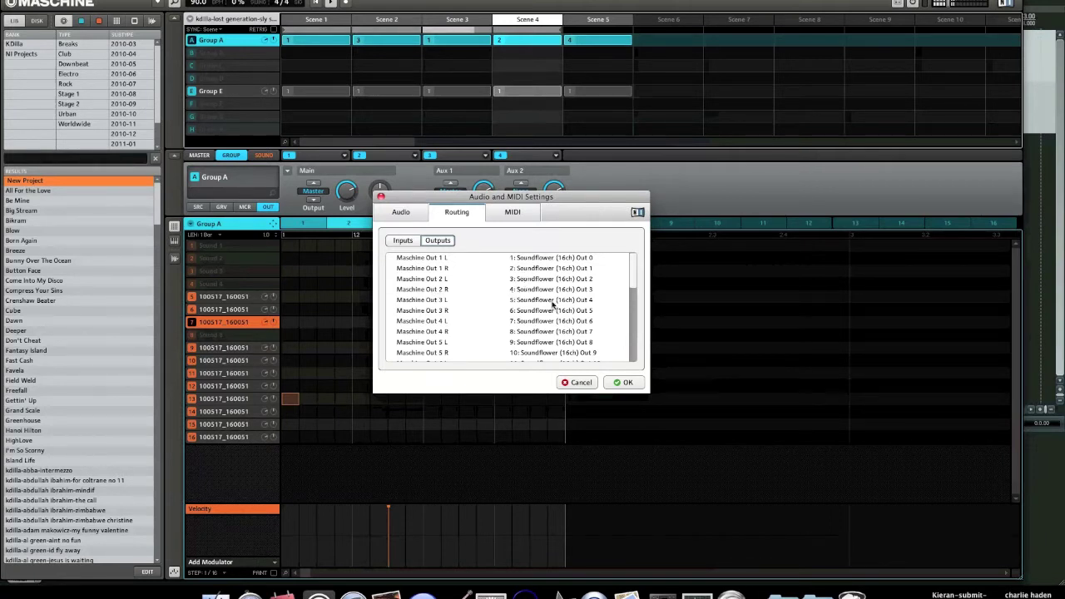
{"action": "left_click", "coordinate": [616, 380]}
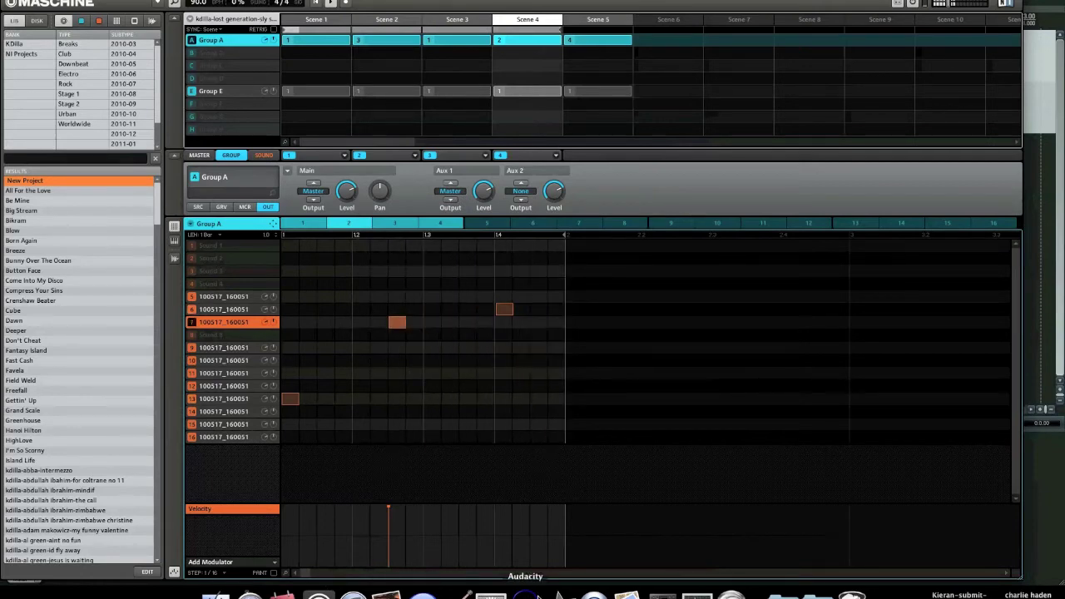
{"action": "left_click", "coordinate": [726, 589]}
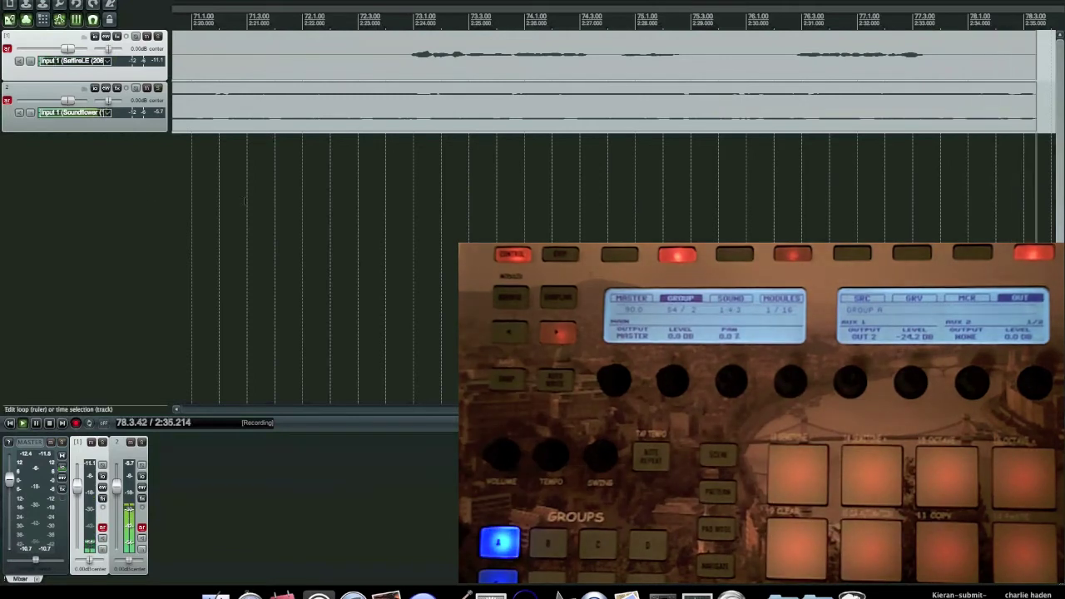
Insert a new track 2 below the vocal track and arm it for recording
{"action": "right_click", "coordinate": [124, 193]}
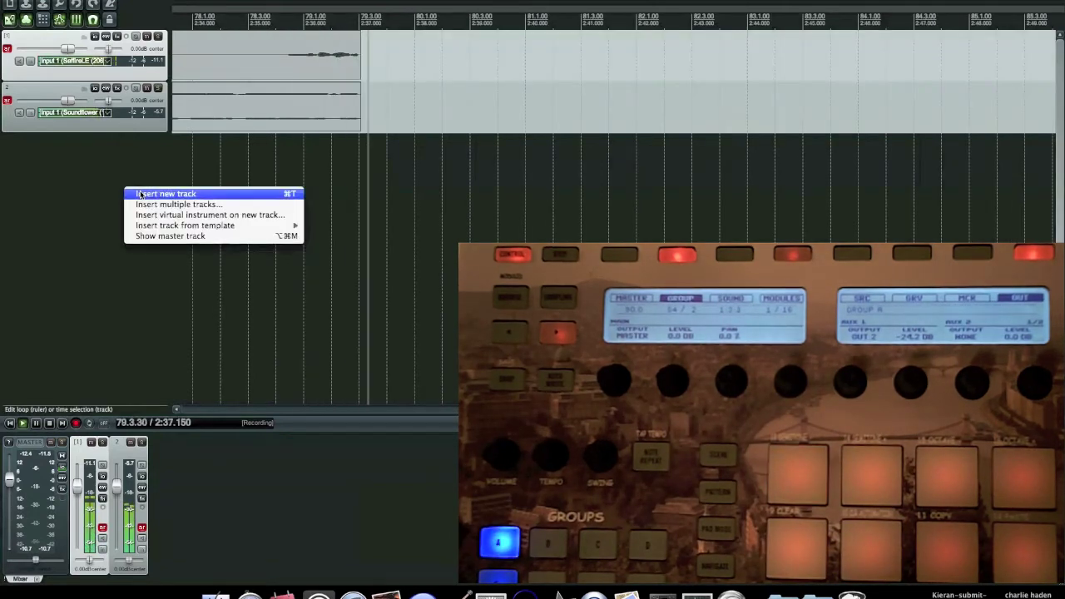
{"action": "left_click", "coordinate": [140, 194]}
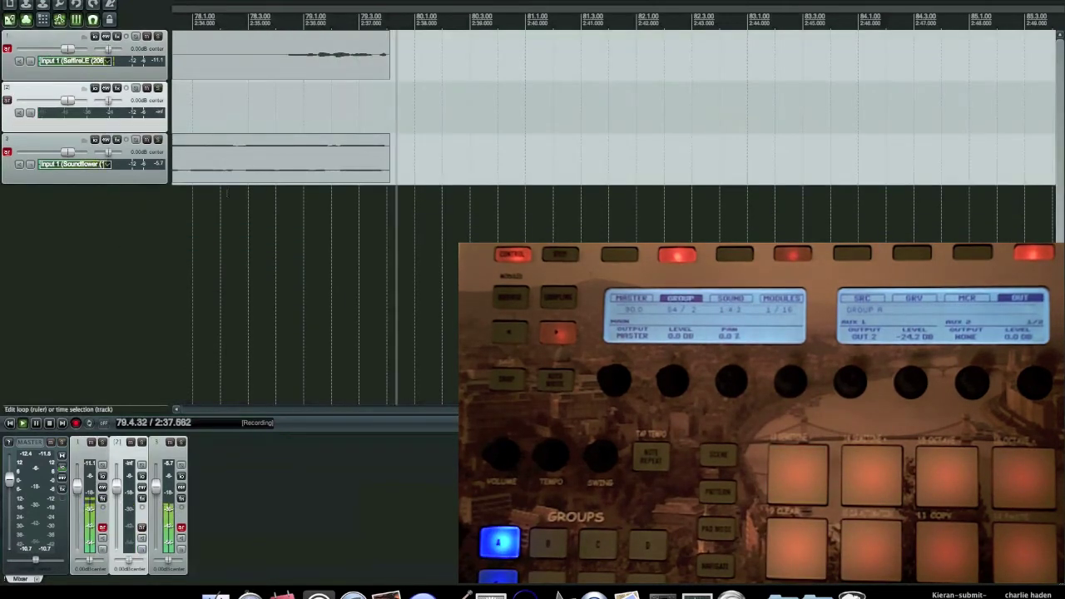
{"action": "left_click", "coordinate": [7, 101]}
Set track 2's input to Soundflower stereo Input 3/Input 4 instead of SaffireLE 3/4
{"action": "left_click", "coordinate": [107, 116]}
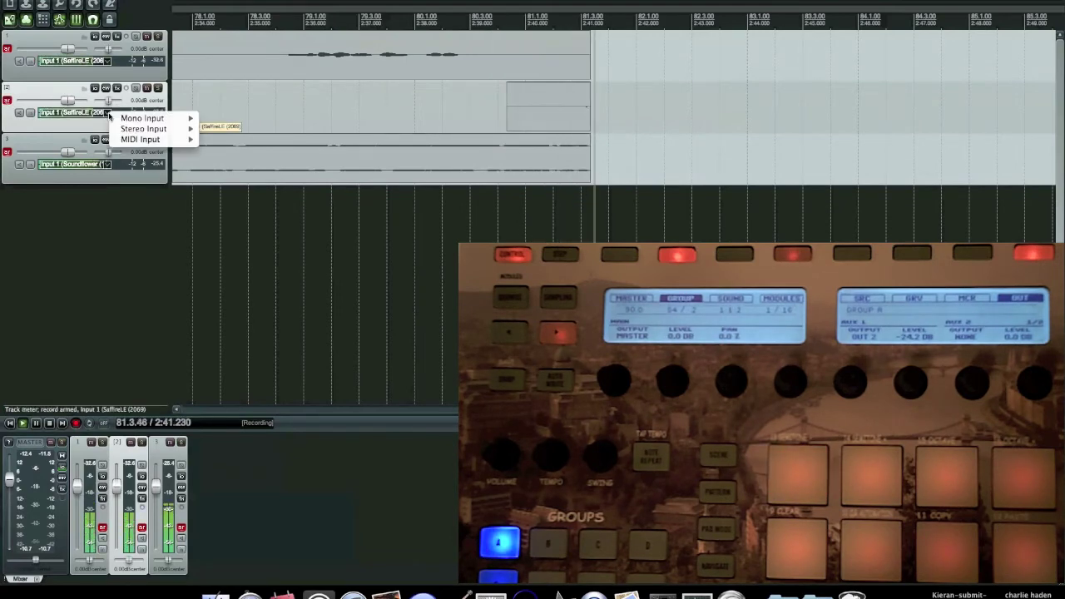
{"action": "mouse_move", "coordinate": [174, 131]}
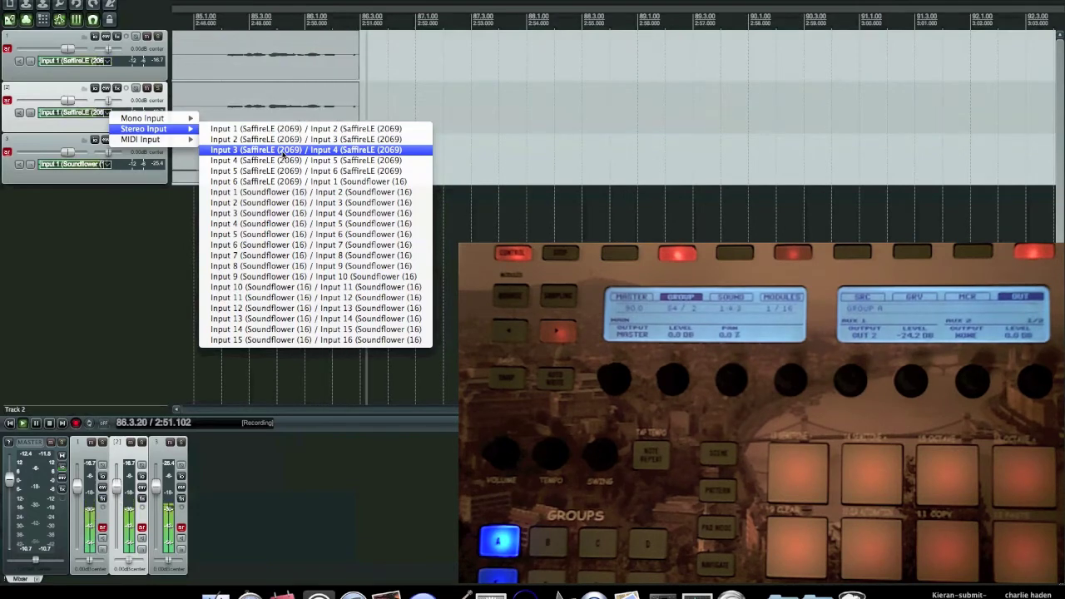
{"action": "left_click", "coordinate": [283, 155]}
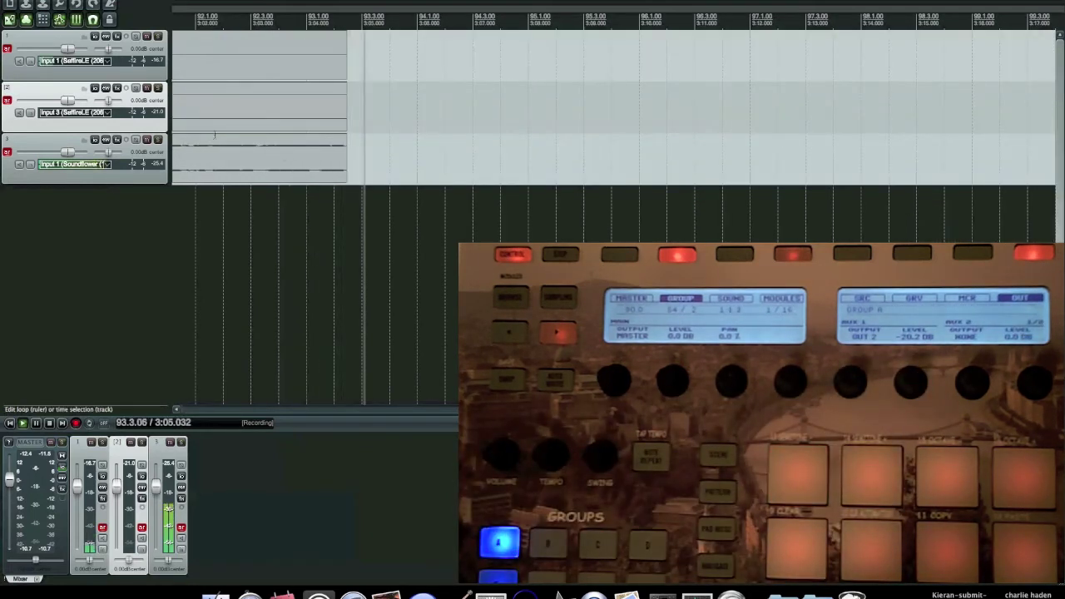
{"action": "left_click", "coordinate": [105, 113]}
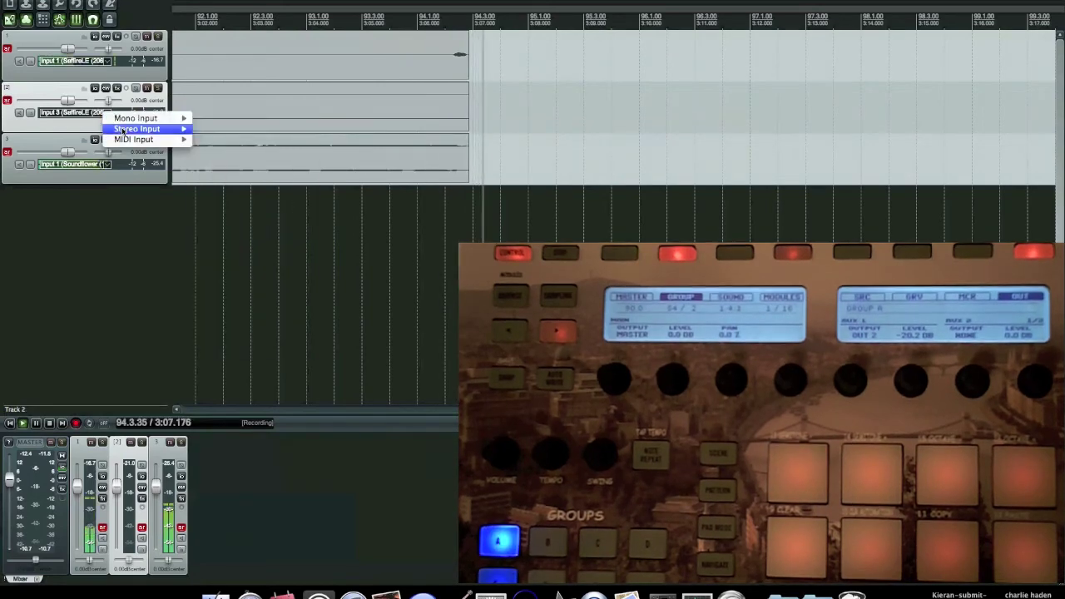
{"action": "mouse_move", "coordinate": [127, 132]}
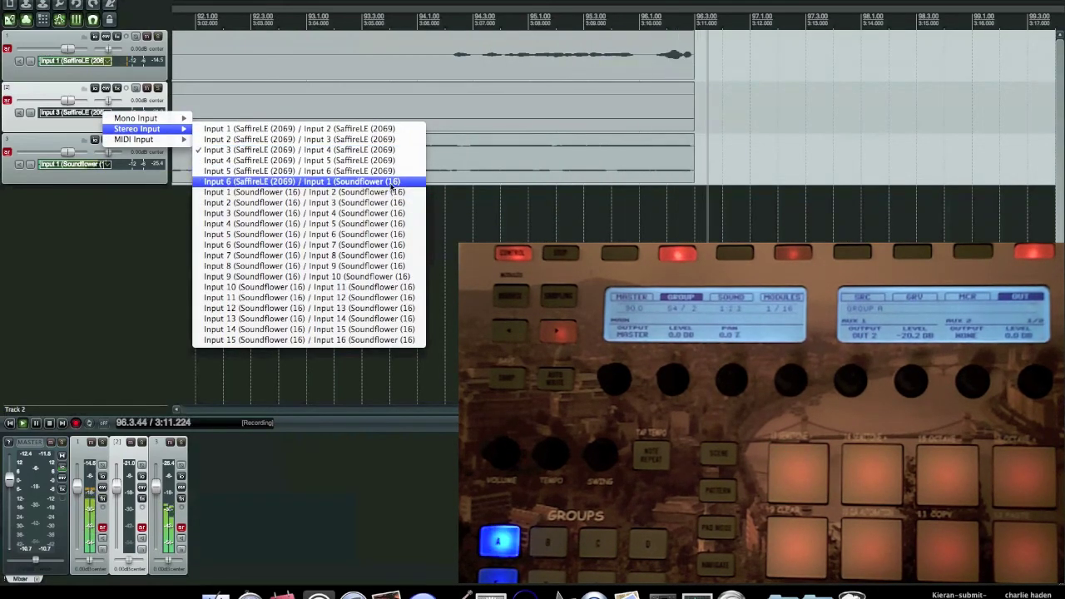
{"action": "left_click", "coordinate": [245, 215]}
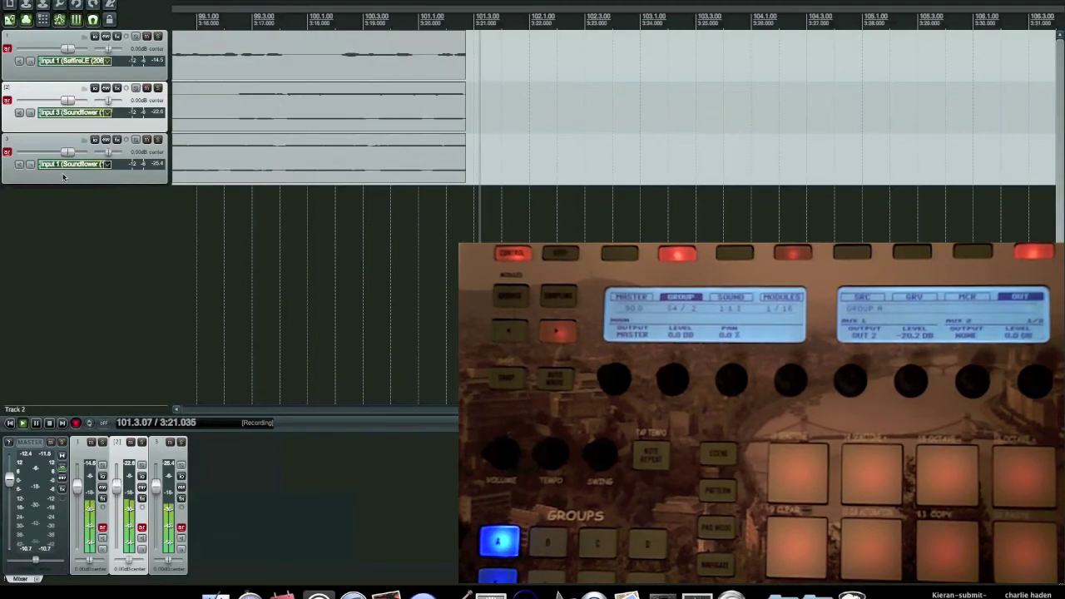
Insert track 3, arm it, and feed it from Soundflower stereo Input 5/Input 6
{"action": "right_click", "coordinate": [70, 250]}
{"action": "left_click", "coordinate": [93, 252]}
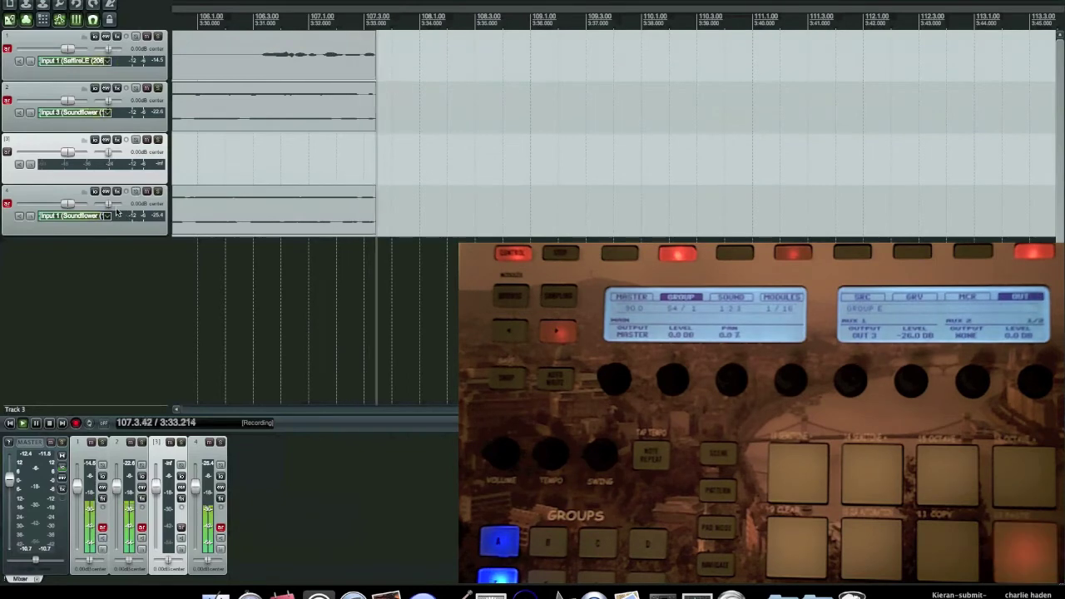
{"action": "left_click", "coordinate": [8, 153]}
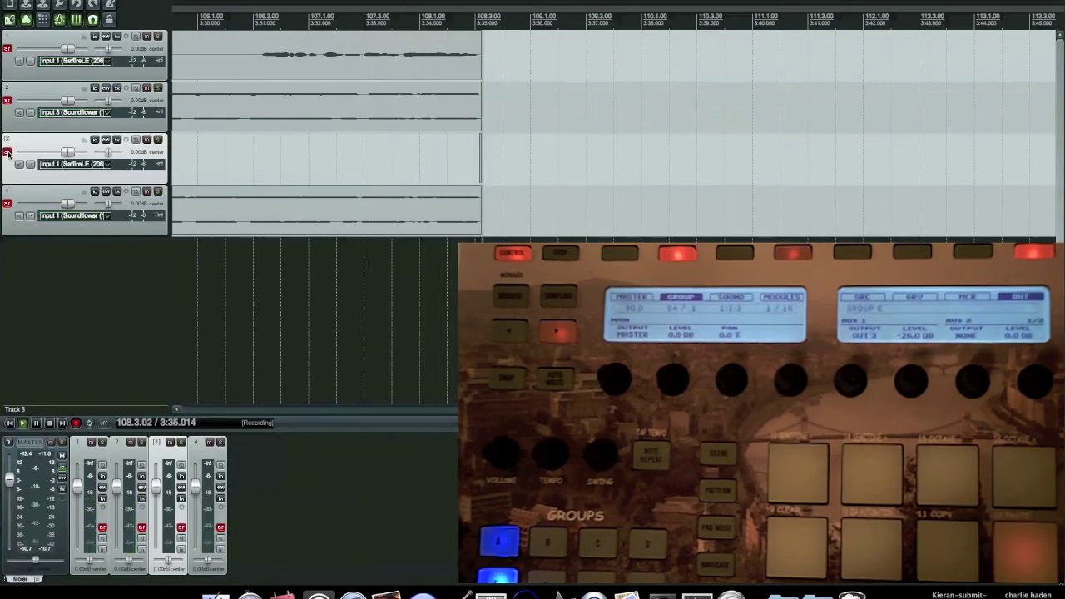
{"action": "left_click", "coordinate": [107, 164]}
{"action": "mouse_move", "coordinate": [150, 177]}
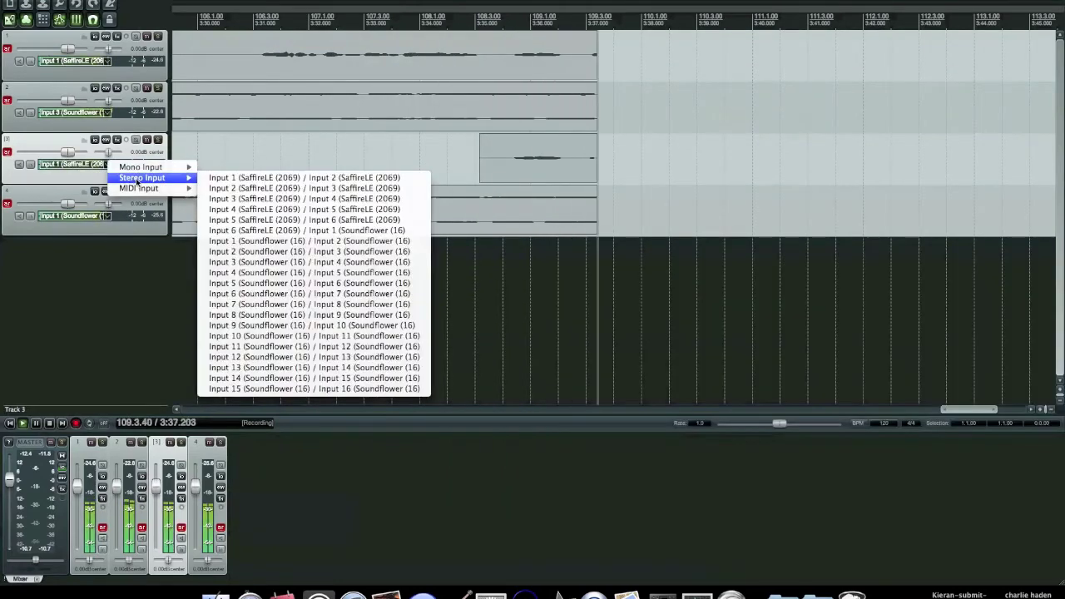
{"action": "left_click", "coordinate": [280, 284]}
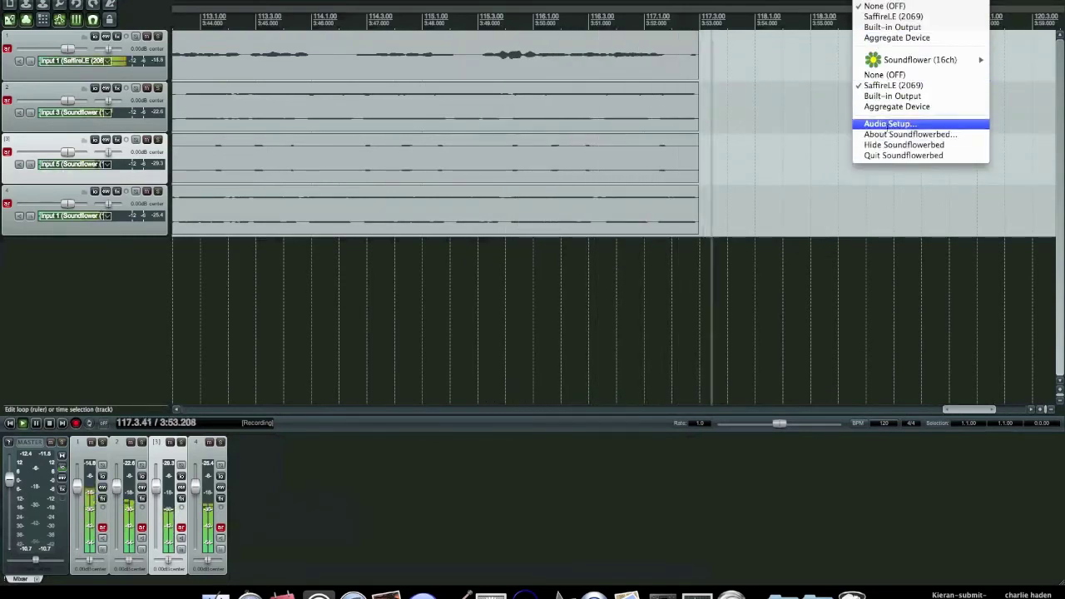
Dismiss the Soundflowerbed menu and quit a running app from its Dock menu
{"action": "left_click", "coordinate": [890, 124]}
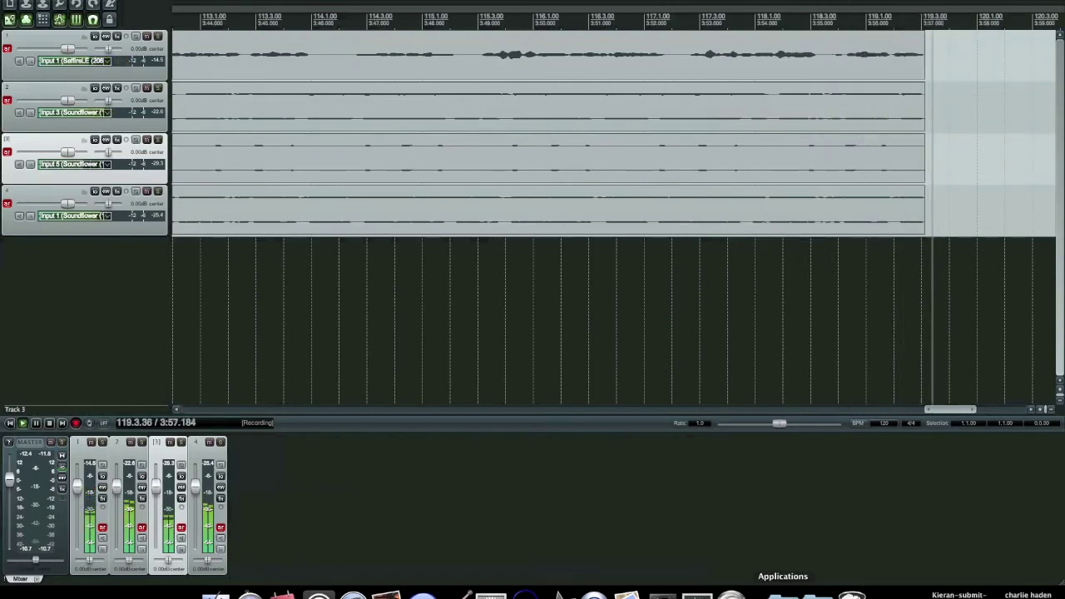
{"action": "right_click", "coordinate": [697, 596]}
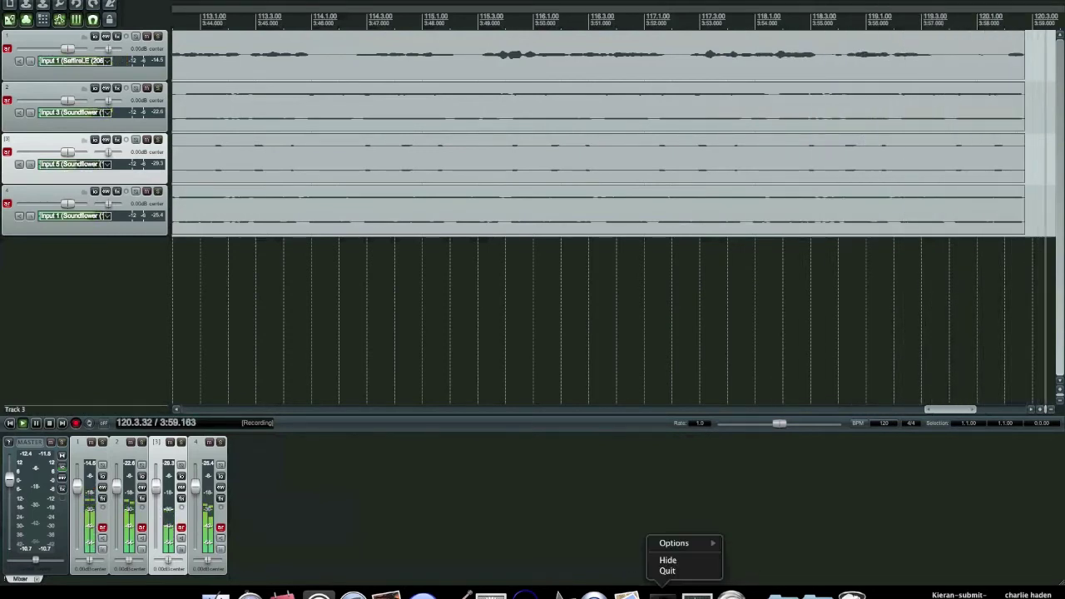
{"action": "left_click", "coordinate": [667, 572]}
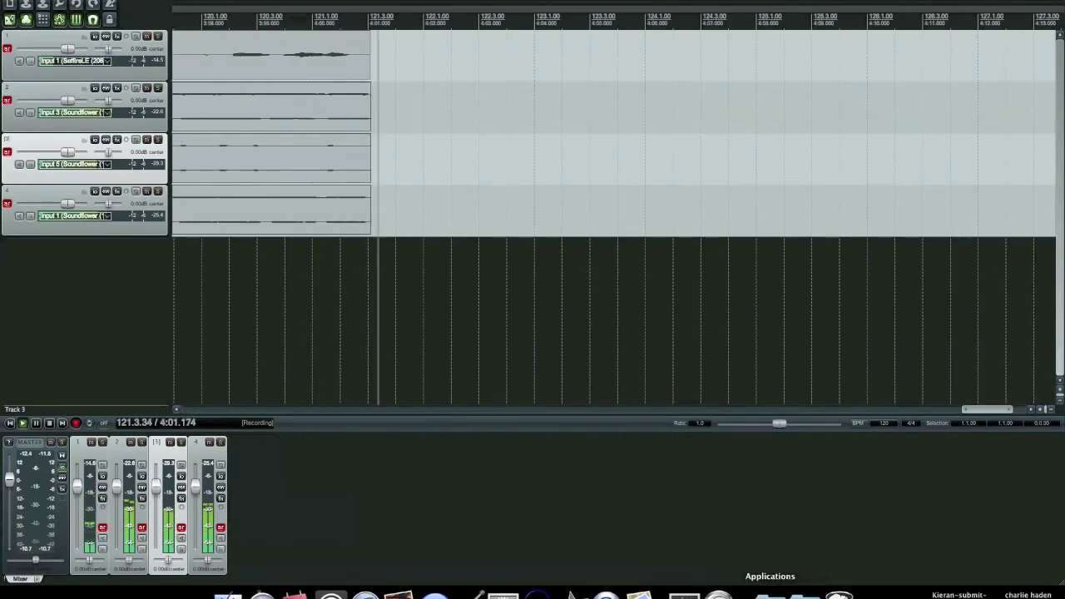
Launch Audio MIDI Setup from Applications > Utilities in the Dock
{"action": "left_click", "coordinate": [766, 594]}
{"action": "scroll", "coordinate": [770, 532], "scroll_direction": "down", "scroll_amount": 2}
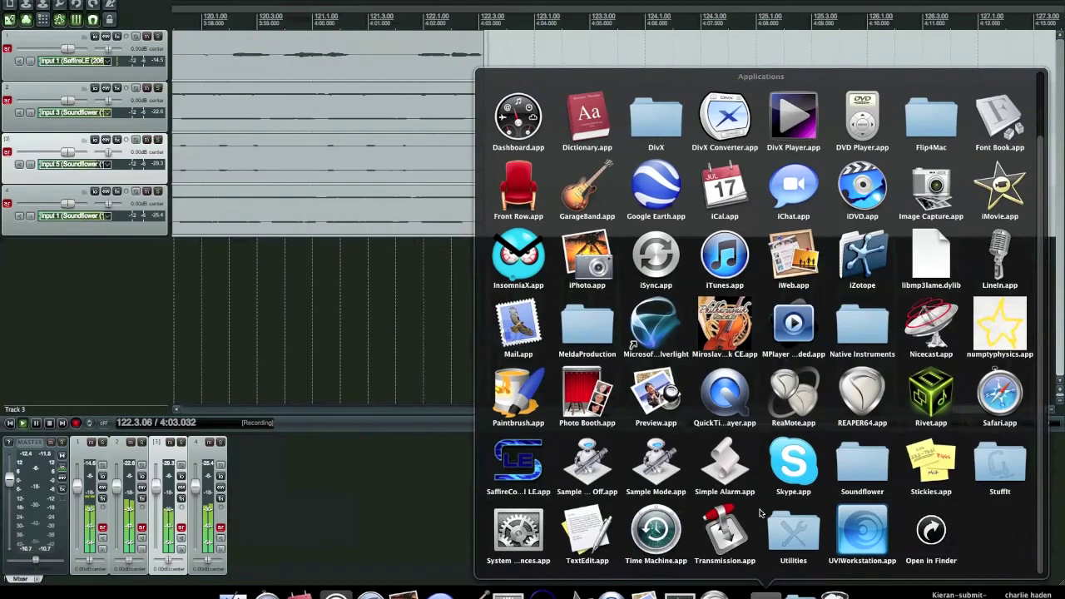
{"action": "left_click", "coordinate": [793, 531]}
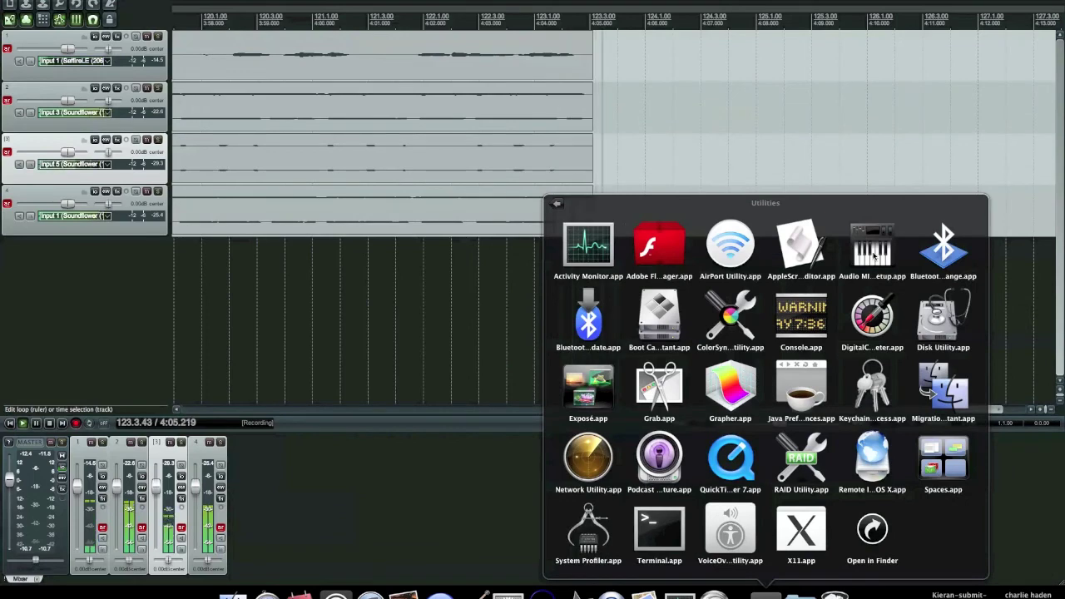
{"action": "left_click", "coordinate": [873, 249]}
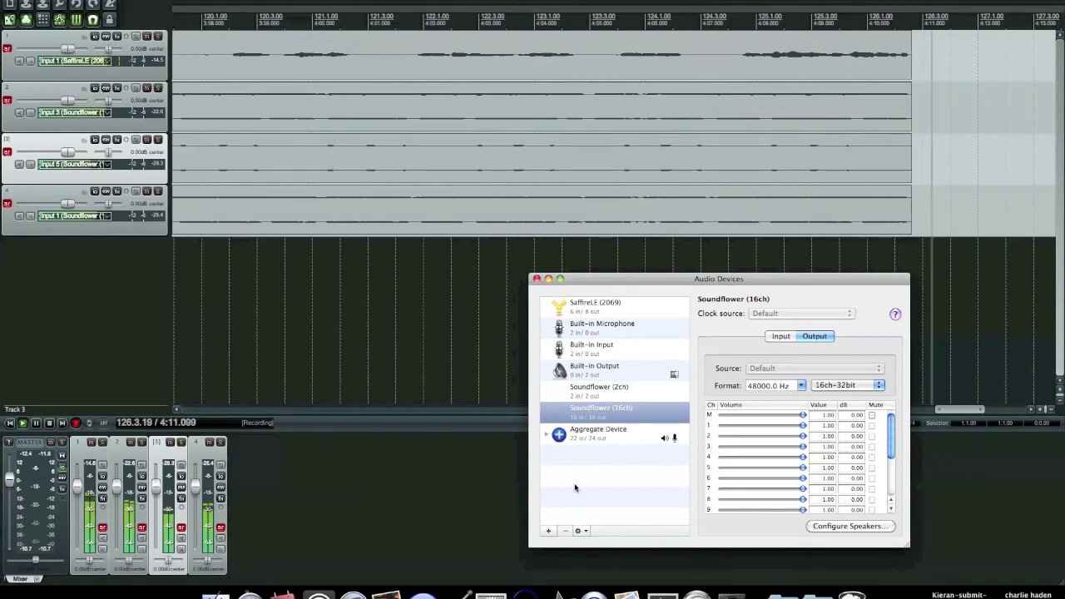
Check the Aggregate Device combines SaffireLE and Soundflower (16ch), then close Audio Devices
{"action": "left_click", "coordinate": [610, 434]}
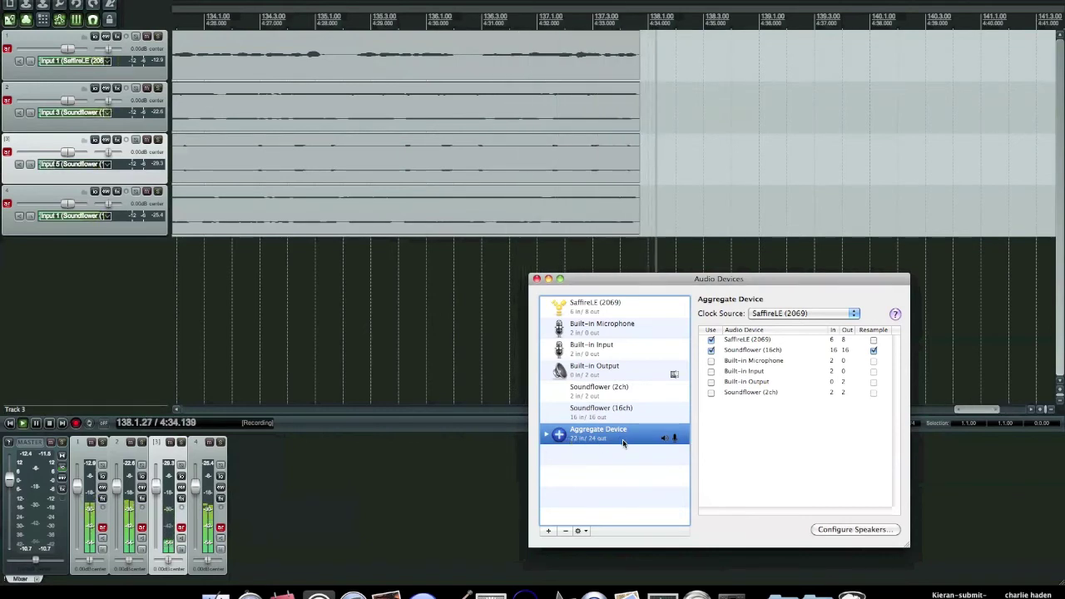
{"action": "left_click", "coordinate": [536, 279]}
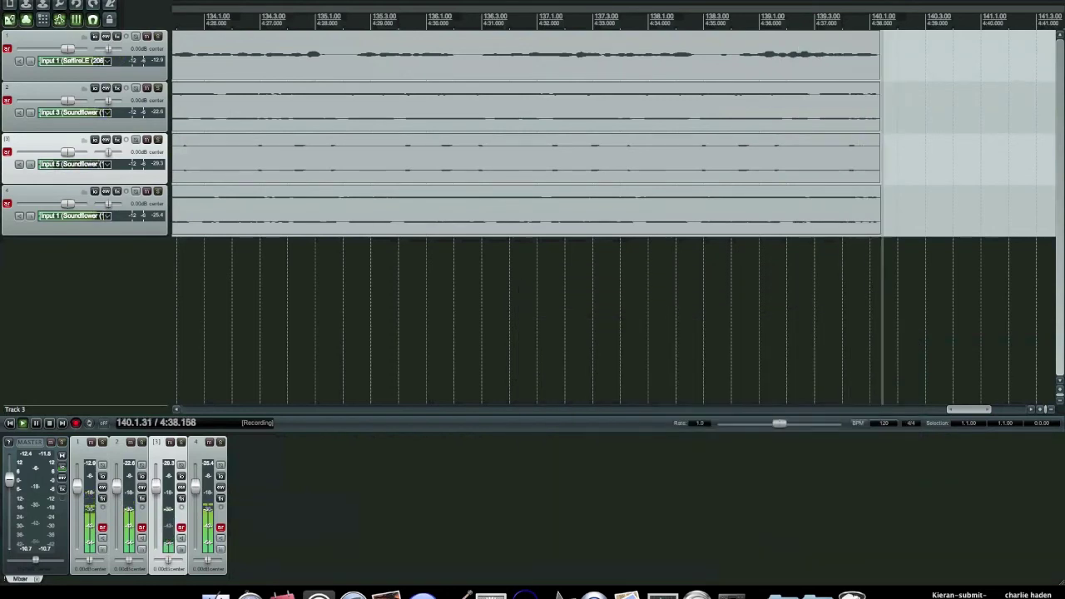
{"action": "left_click", "coordinate": [51, 1]}
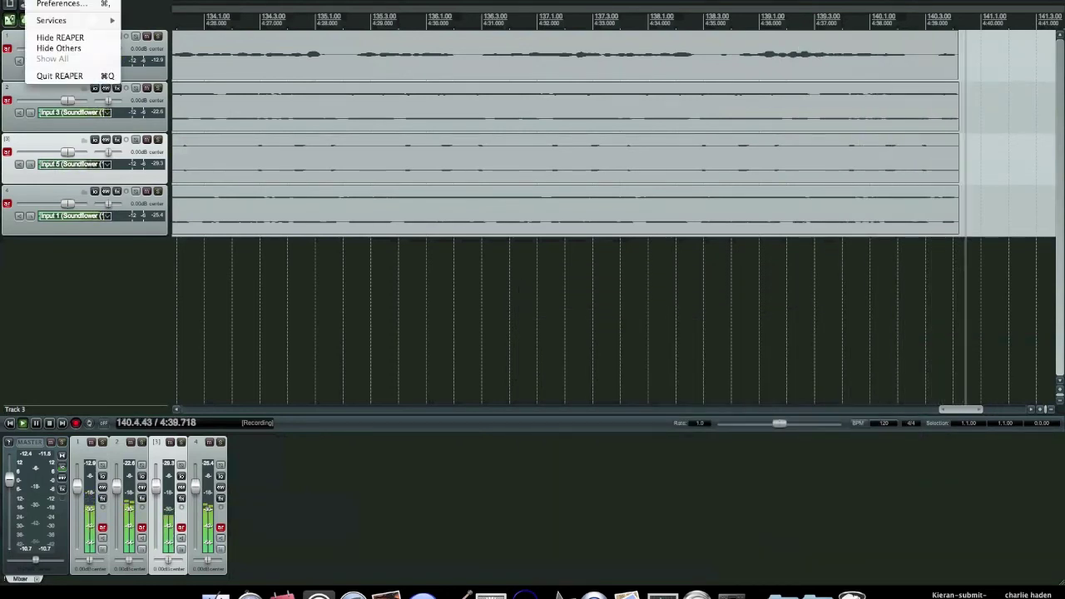
{"action": "left_click", "coordinate": [62, 7]}
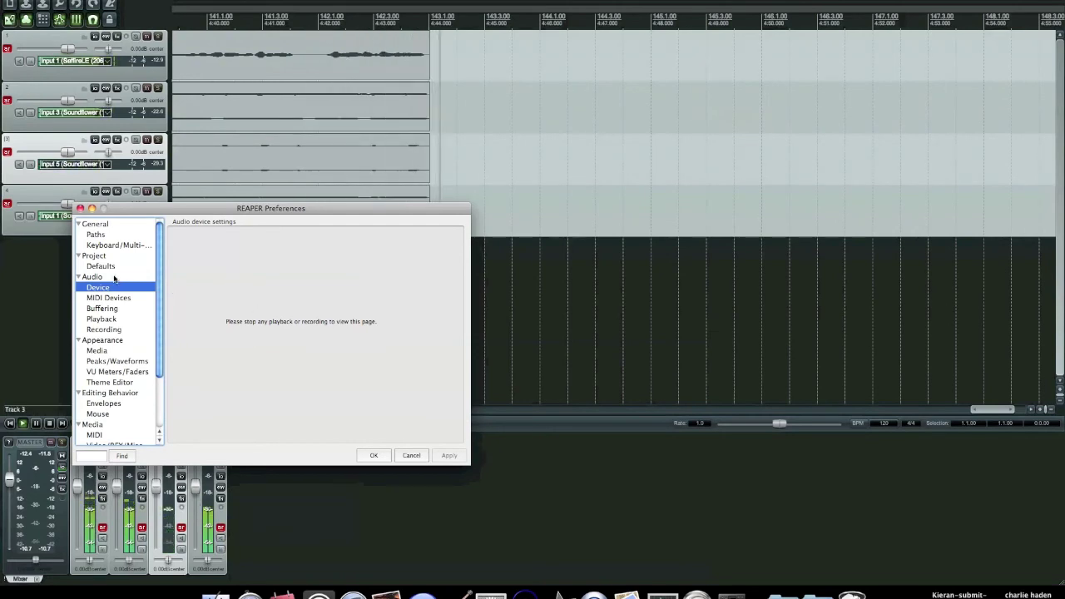
{"action": "left_click", "coordinate": [411, 455]}
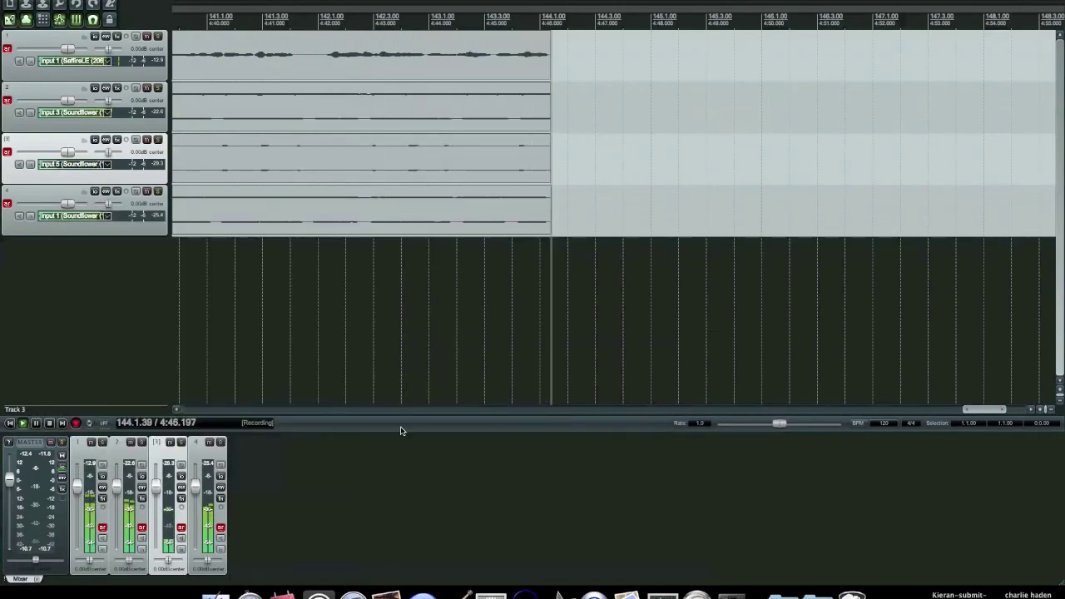